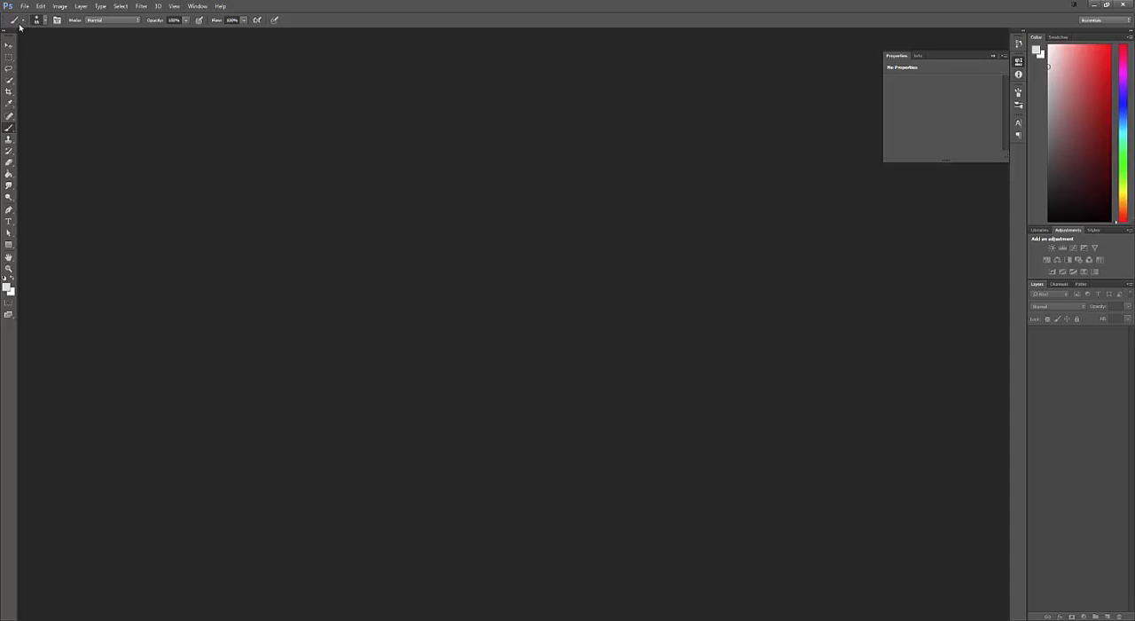
- Open the image Orange-Fruit-orange-600-600.png from the Jordan folder
left_click(26, 6)
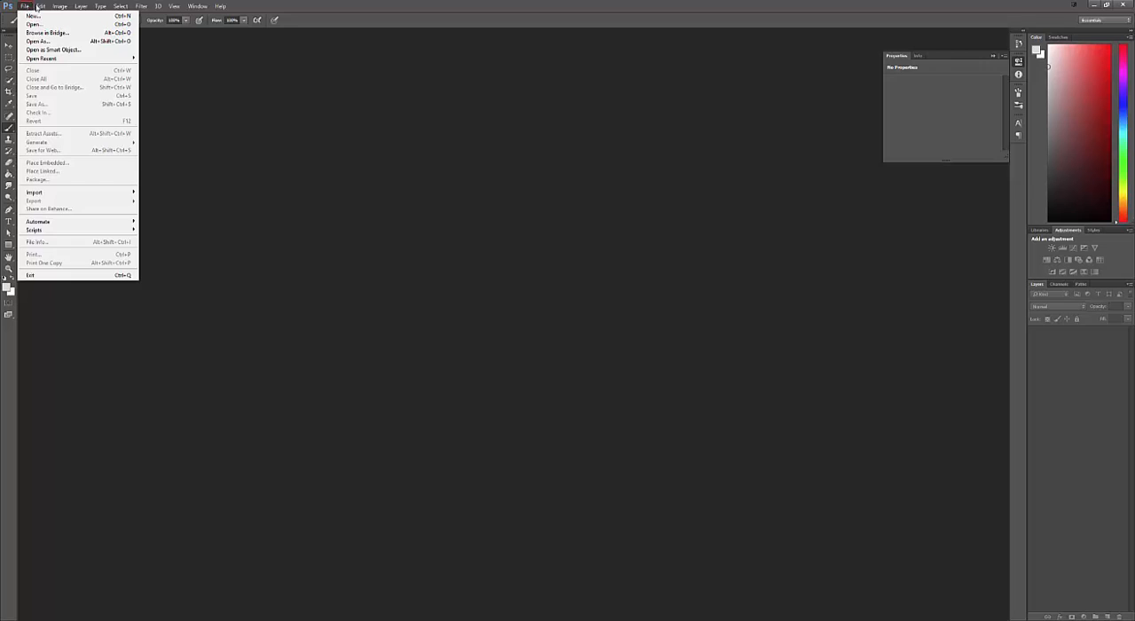
left_click(263, 88)
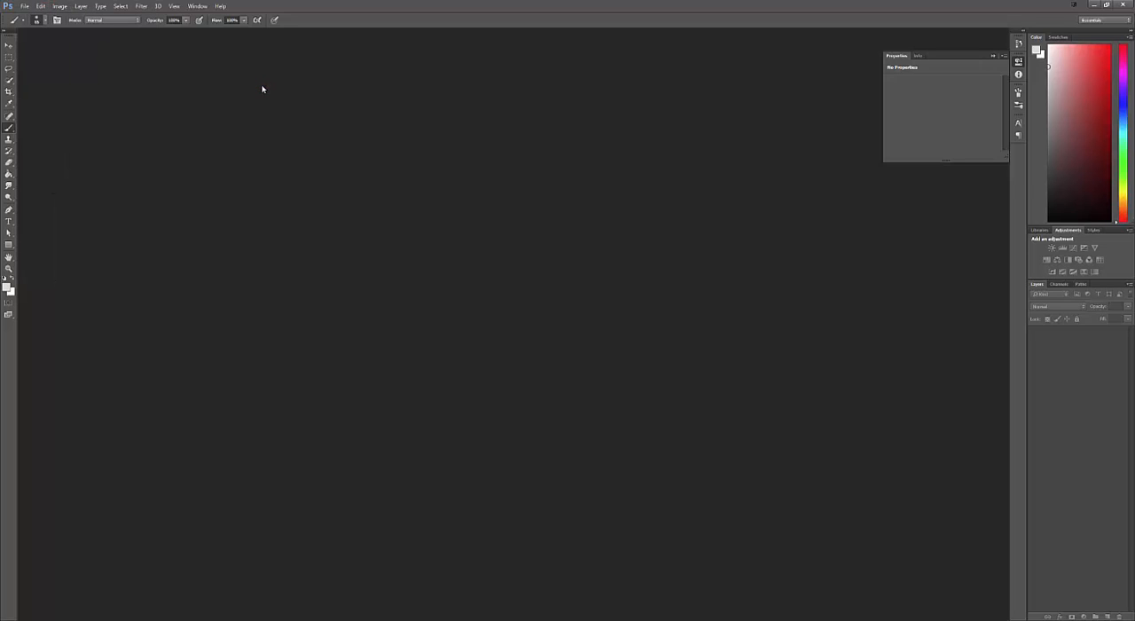
left_click(23, 6)
left_click(29, 25)
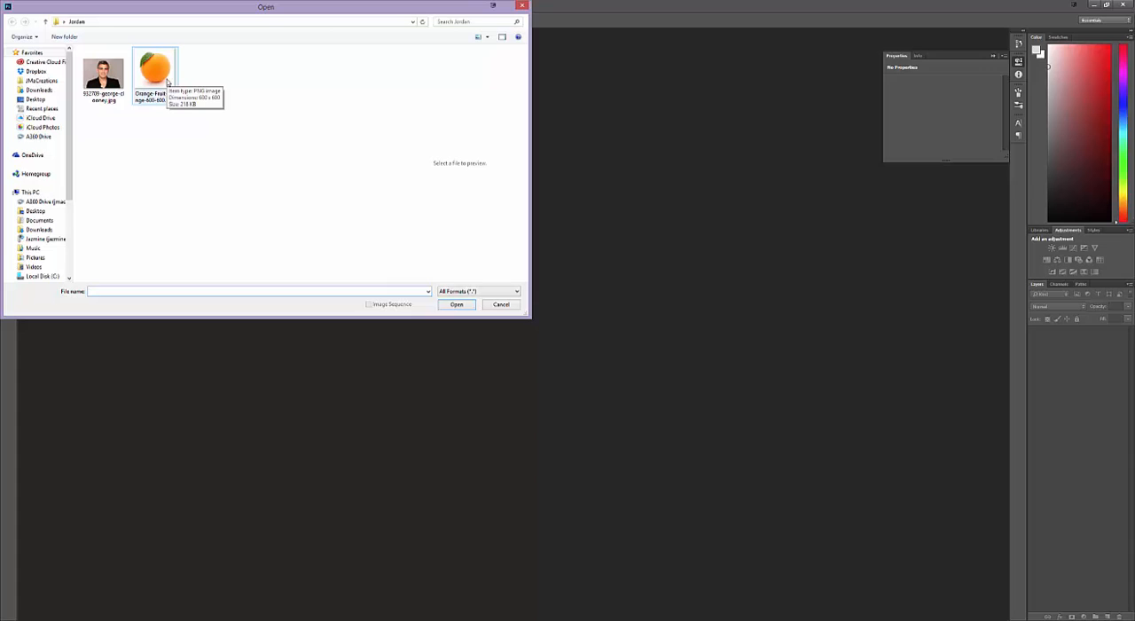
double_click(159, 75)
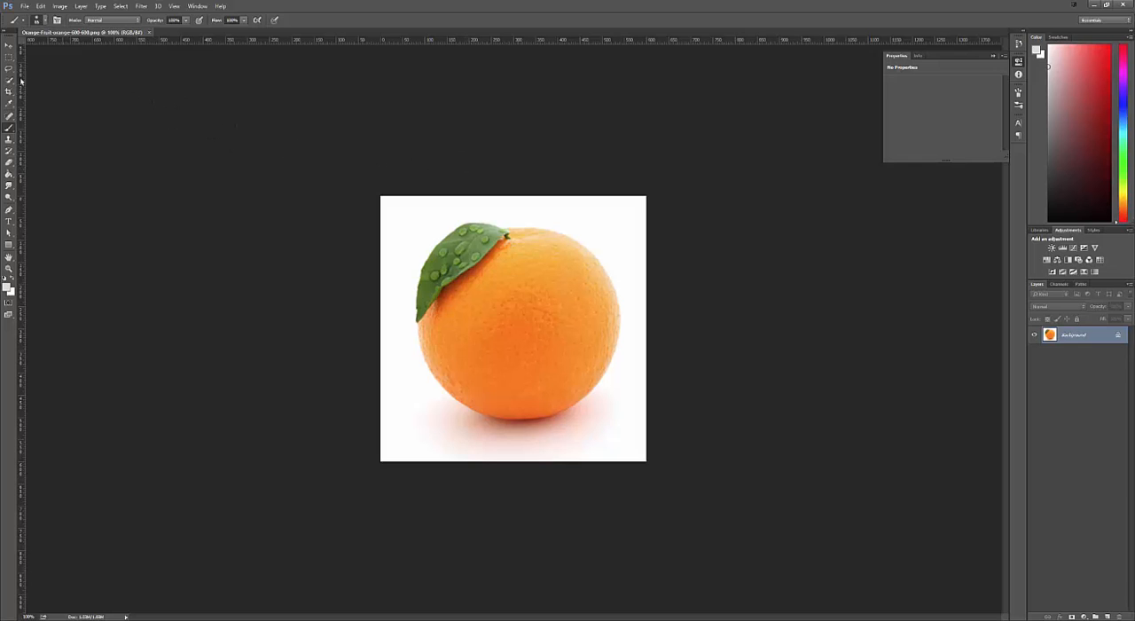
- Place the george-clooney portrait JPG as a linked file over the orange at its default size
left_click(25, 6)
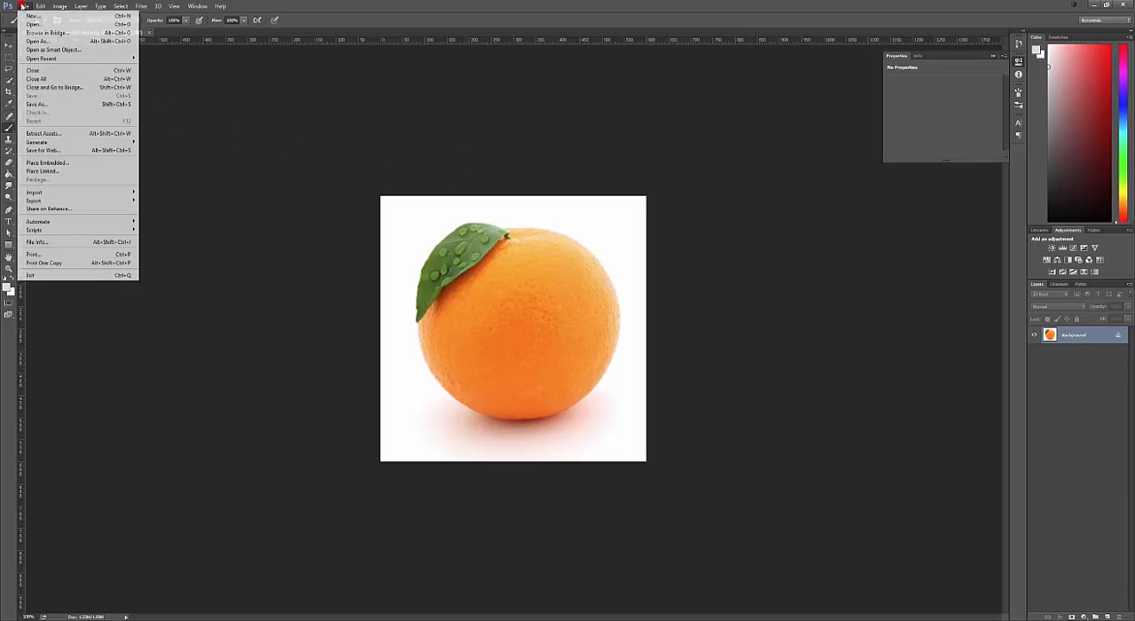
left_click(71, 173)
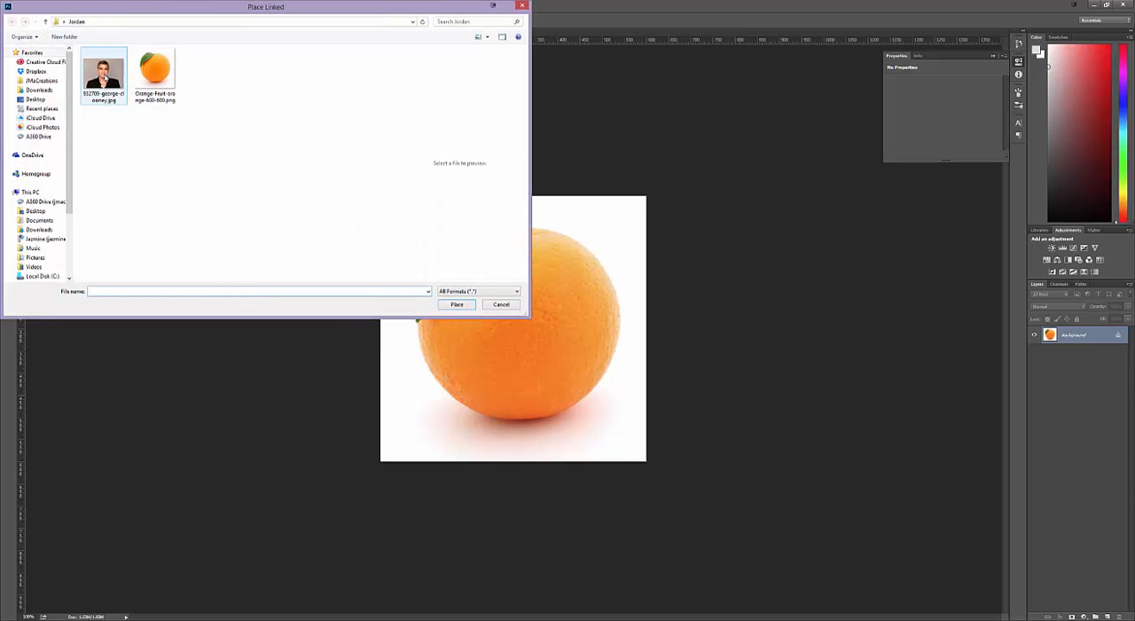
double_click(104, 75)
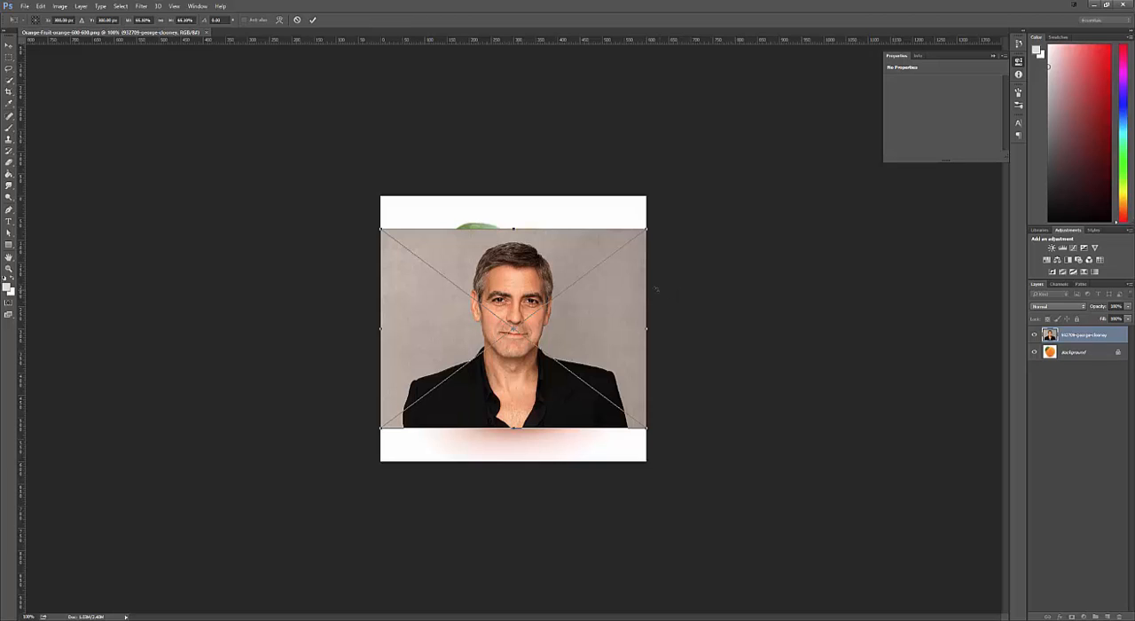
key("Return")
- Add a layer mask to the portrait layer and set up an enlarged soft round brush with 0% hardness
key("b")
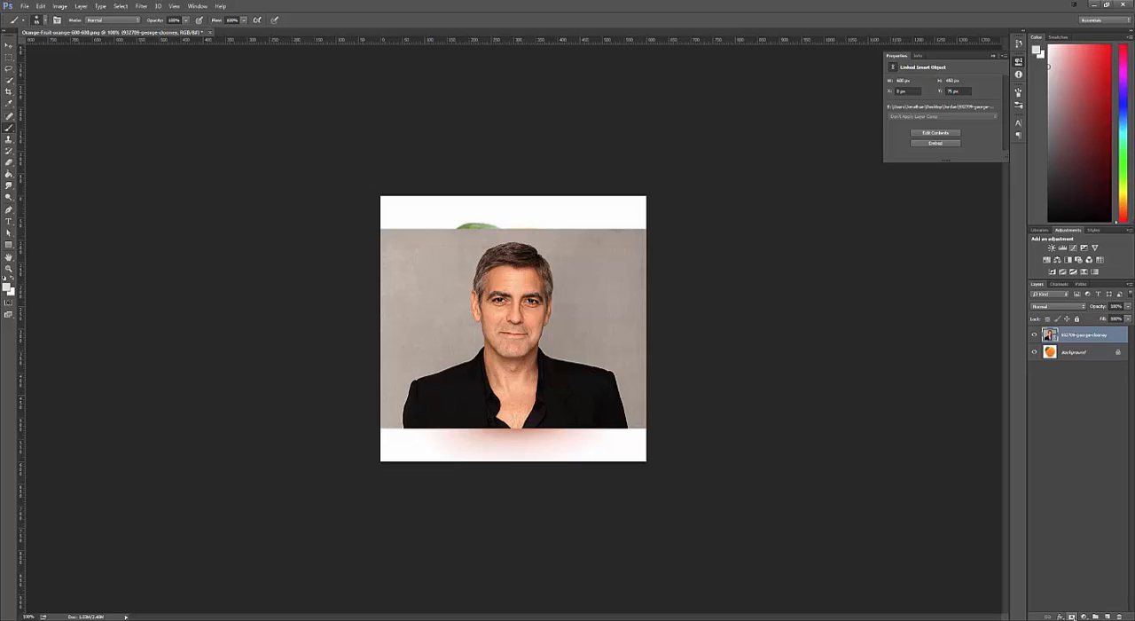
left_click(1071, 615)
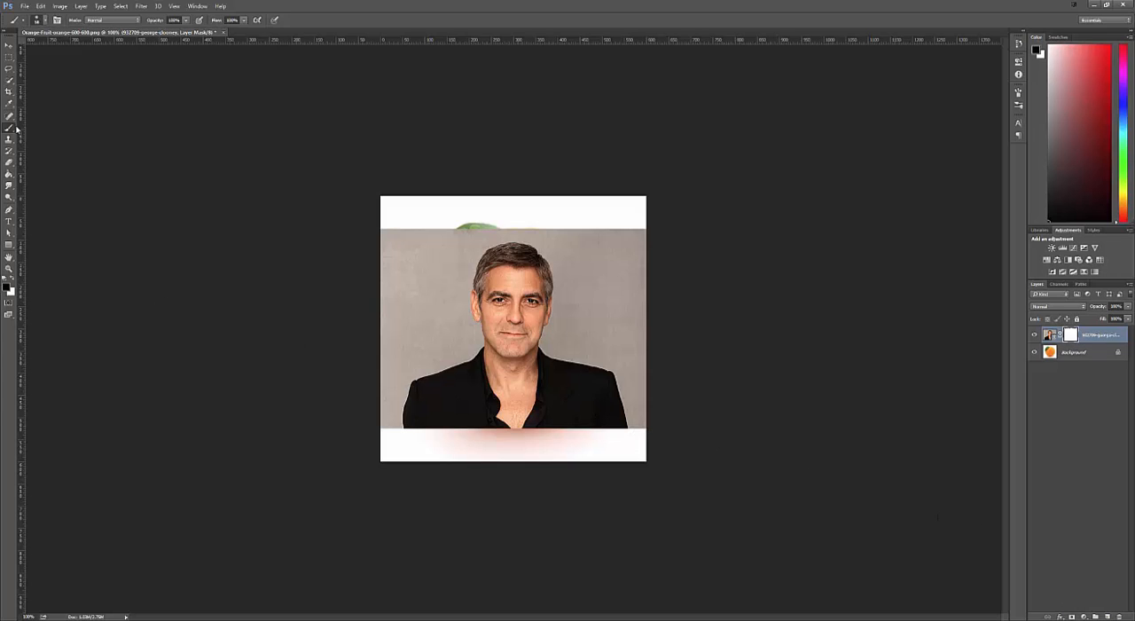
right_click(421, 337)
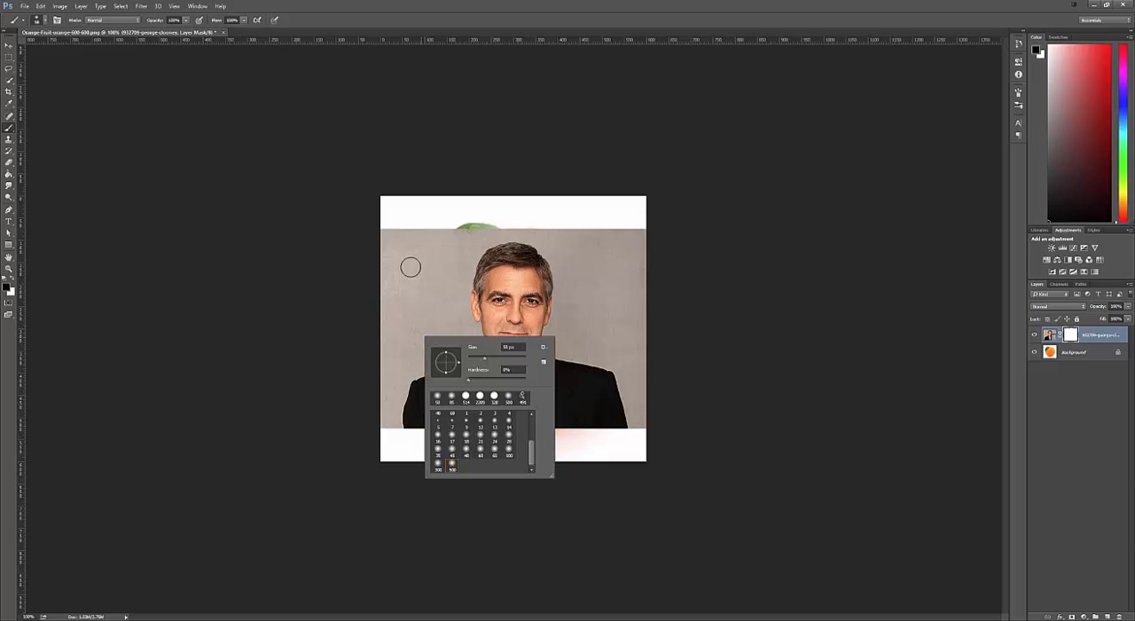
left_click(452, 462)
mouse_move(523, 363)
left_mouse_down()
mouse_move(479, 360)
mouse_move(494, 358)
left_mouse_up()
- Paint black on the portrait's layer mask to hide the grey backdrop and suit, leaving the head on the orange
left_click(409, 259)
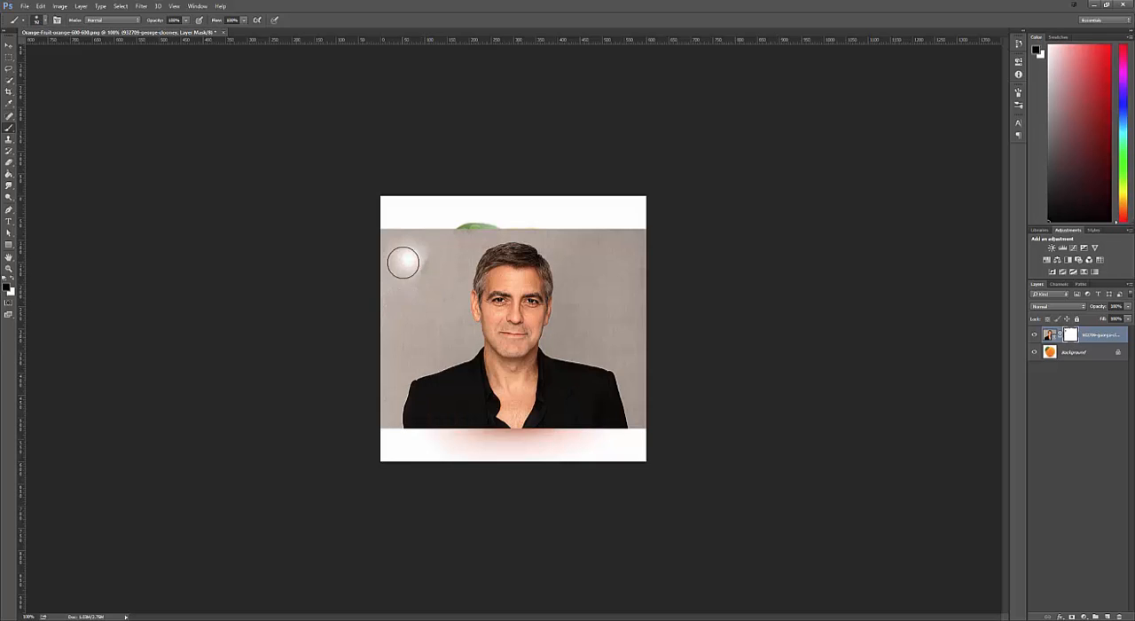
mouse_move(406, 260)
left_mouse_down()
mouse_move(402, 241)
mouse_move(399, 294)
left_mouse_up()
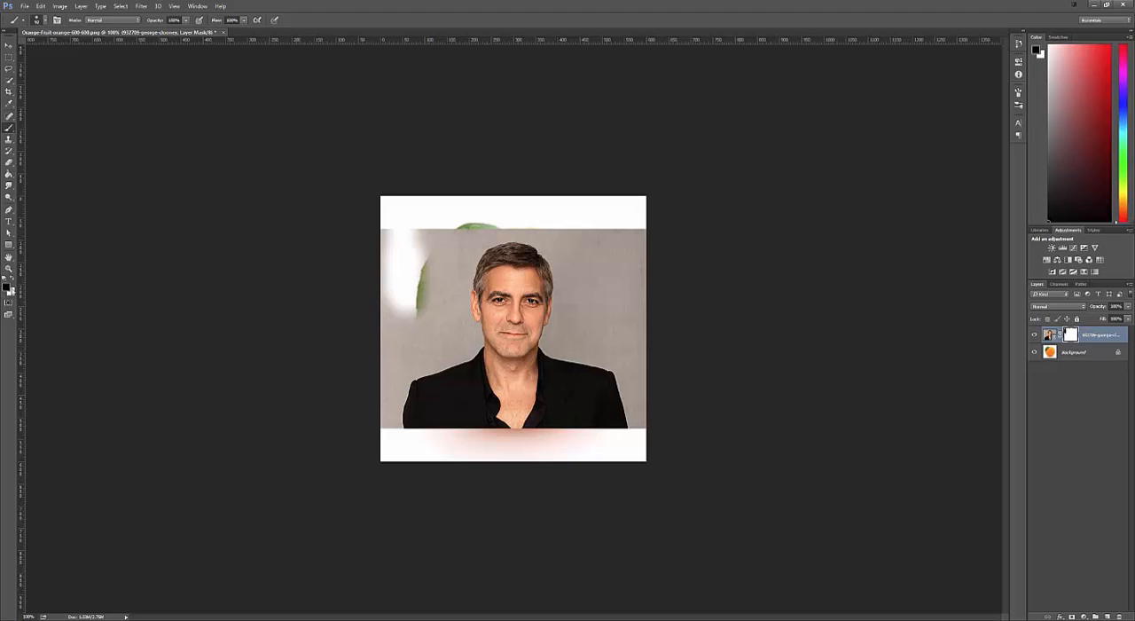
left_click(15, 277)
left_click(13, 279)
mouse_move(379, 229)
left_mouse_down()
mouse_move(380, 304)
mouse_move(462, 218)
mouse_move(400, 282)
mouse_move(450, 224)
mouse_move(478, 218)
mouse_move(378, 335)
mouse_move(437, 249)
mouse_move(393, 367)
mouse_move(389, 349)
mouse_move(411, 470)
mouse_move(408, 358)
mouse_move(418, 455)
mouse_move(416, 357)
mouse_move(467, 437)
mouse_move(404, 343)
mouse_move(402, 360)
mouse_move(462, 441)
mouse_move(474, 437)
mouse_move(393, 366)
mouse_move(475, 428)
mouse_move(539, 433)
mouse_move(640, 258)
mouse_move(627, 261)
mouse_move(621, 219)
mouse_move(638, 330)
mouse_move(617, 229)
mouse_move(628, 330)
mouse_move(618, 413)
mouse_move(611, 284)
mouse_move(615, 409)
mouse_move(554, 439)
mouse_move(601, 356)
mouse_move(547, 429)
mouse_move(626, 398)
mouse_move(638, 364)
mouse_move(595, 452)
mouse_move(638, 374)
mouse_move(641, 454)
mouse_move(622, 380)
mouse_move(609, 391)
mouse_move(488, 385)
mouse_move(411, 367)
mouse_move(489, 394)
mouse_move(595, 379)
mouse_move(486, 398)
mouse_move(417, 387)
mouse_move(593, 383)
mouse_move(541, 401)
mouse_move(575, 363)
left_mouse_up()
mouse_move(378, 269)
left_mouse_down()
mouse_move(444, 276)
mouse_move(471, 379)
left_mouse_up()
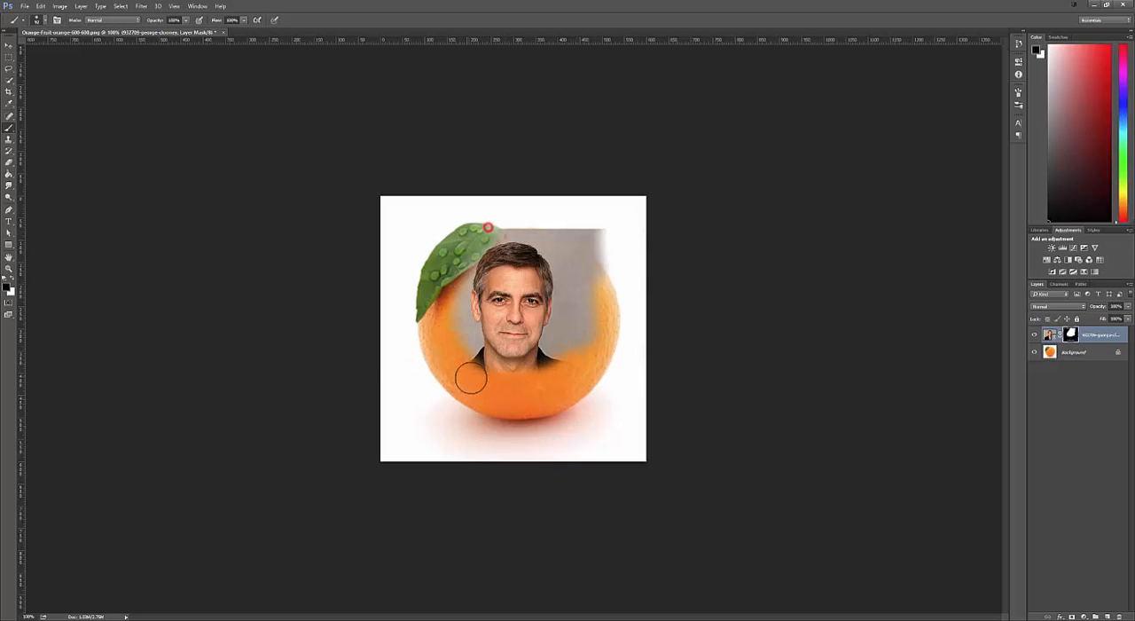
mouse_move(585, 201)
left_mouse_down()
mouse_move(588, 233)
mouse_move(550, 365)
mouse_move(446, 229)
mouse_move(589, 232)
left_mouse_up()
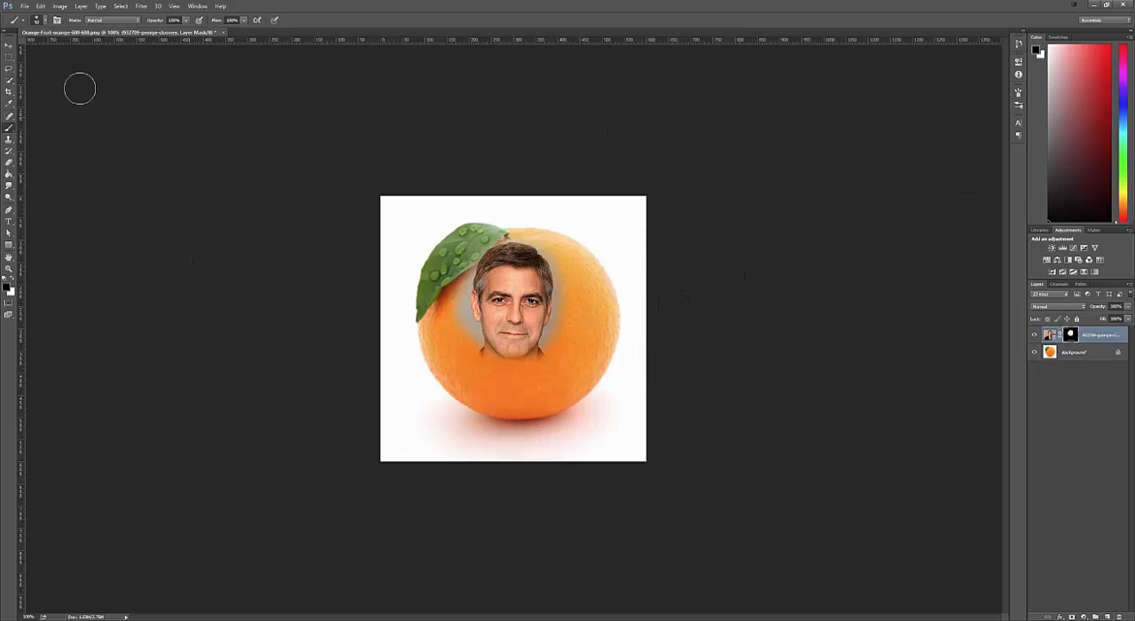
- Move the masked head onto the middle of the orange and scale it up proportionally to about 137%
left_click(9, 46)
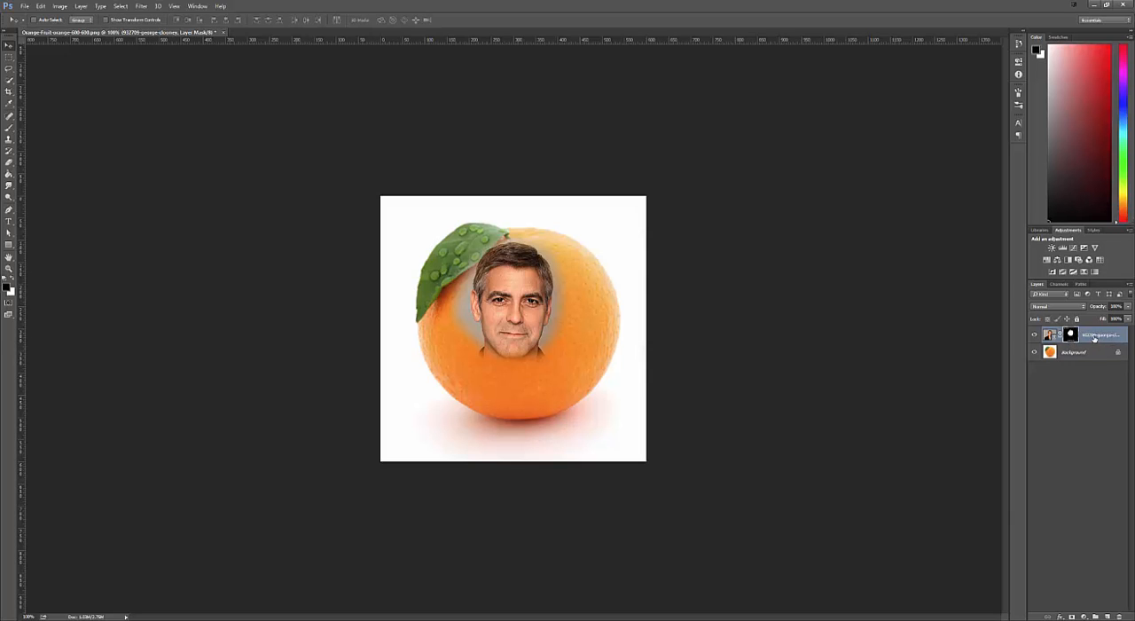
left_click_drag(500, 311, 515, 330)
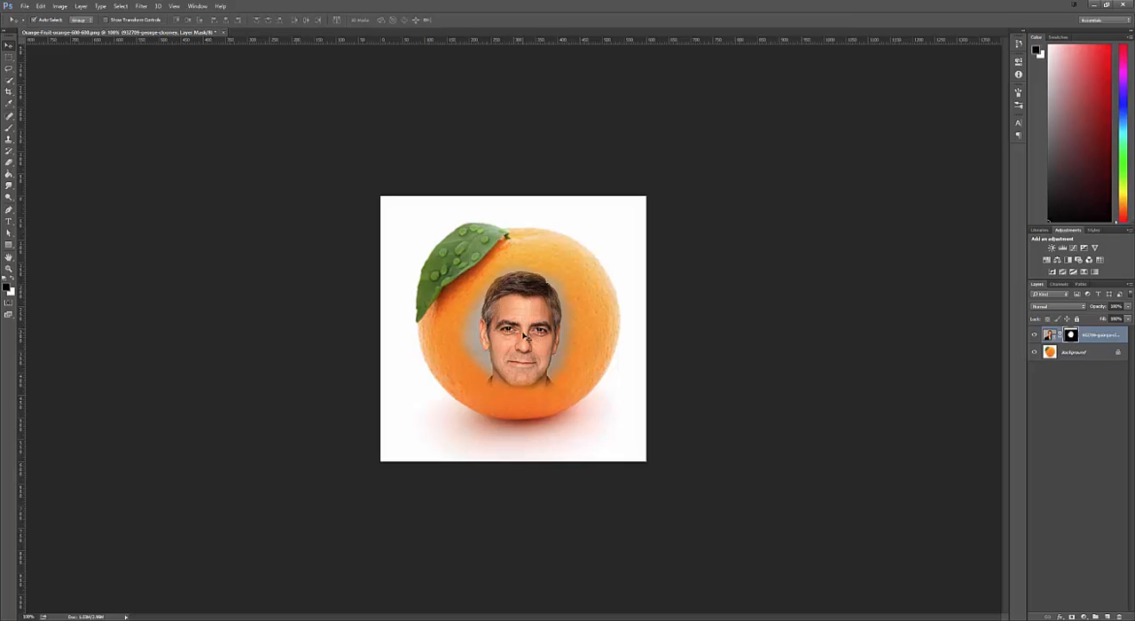
key("ctrl+t")
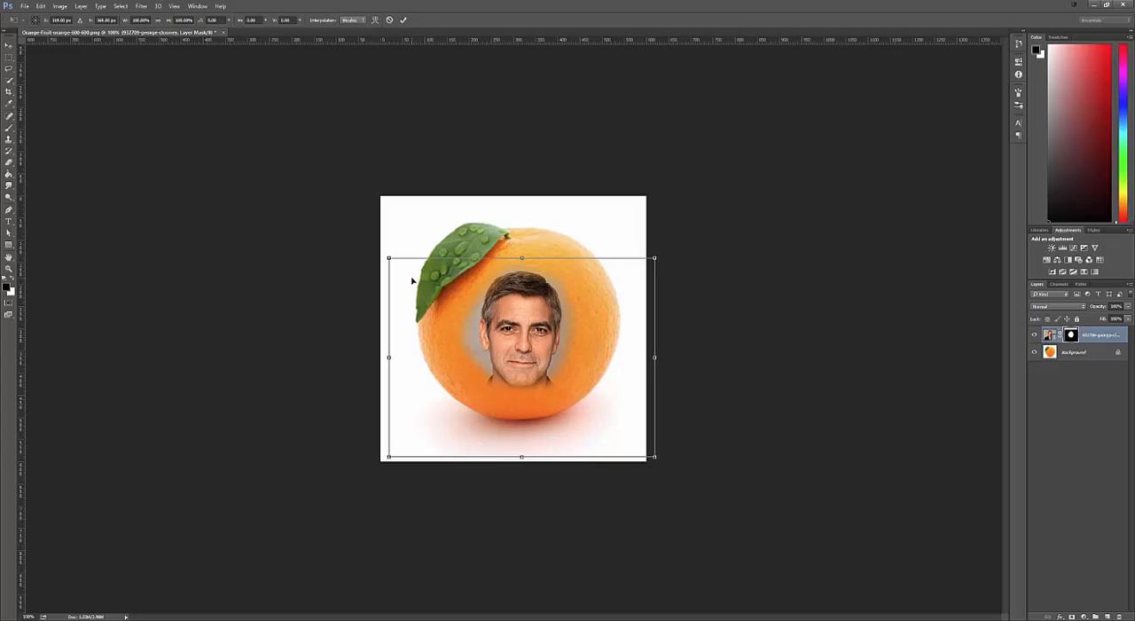
left_click_drag(387, 258, 308, 155)
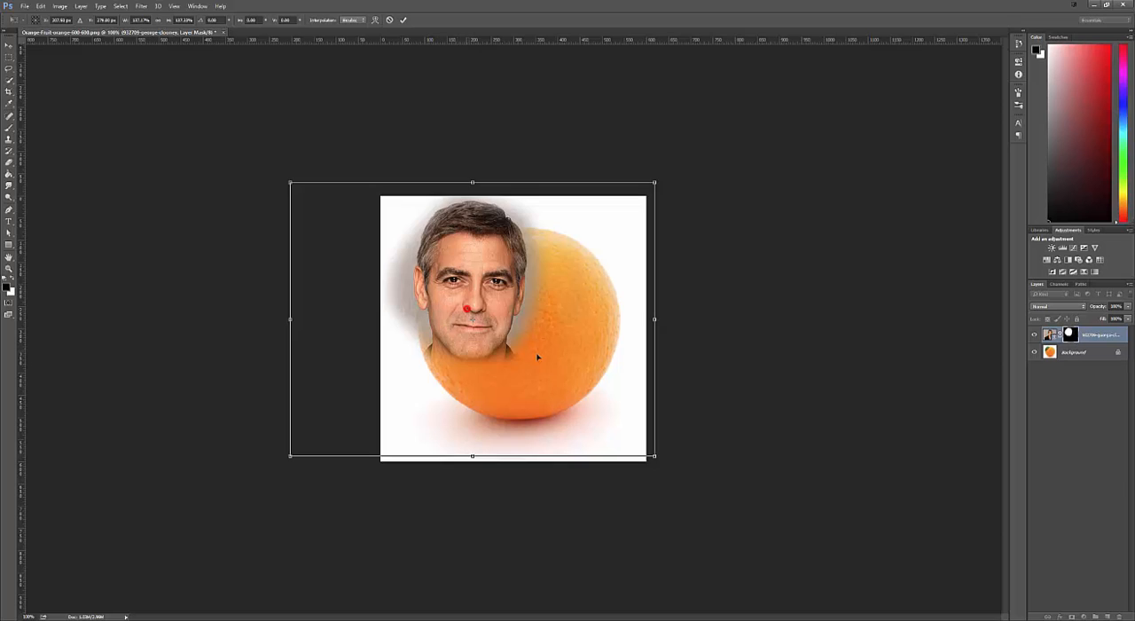
left_click_drag(472, 312, 501, 344)
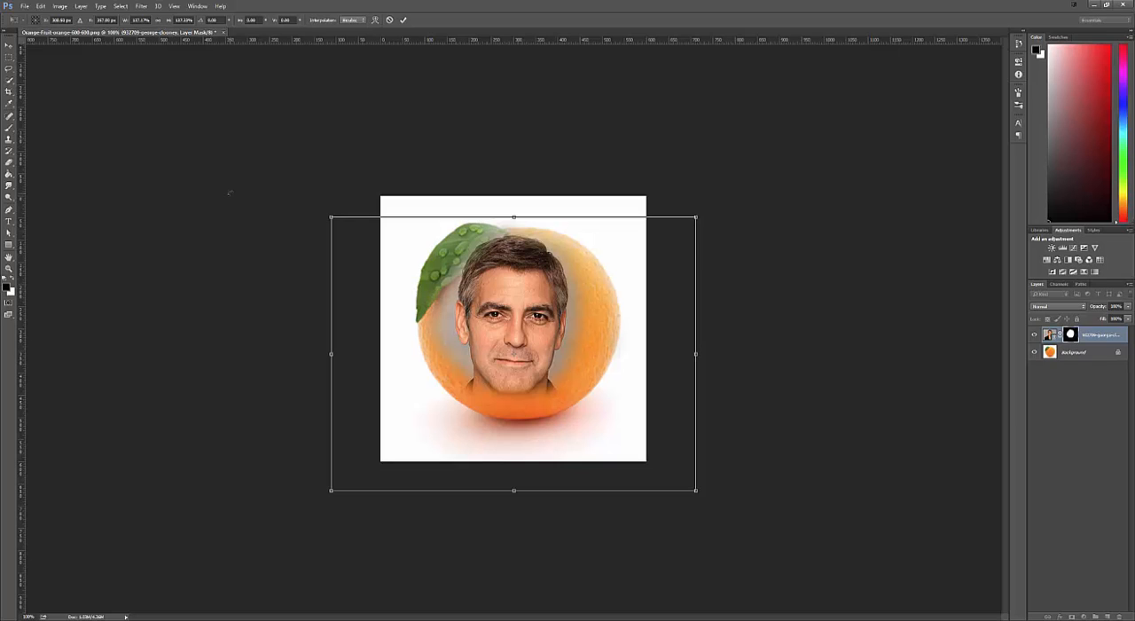
key("Return")
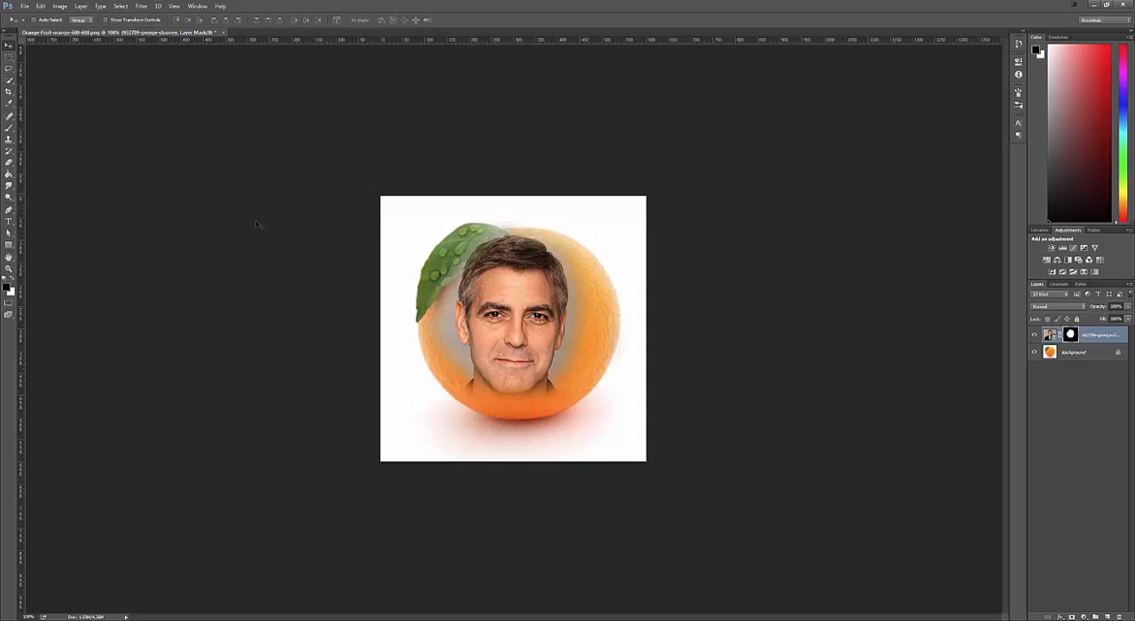
- Brush black on the portrait's mask to hide the hair, ears and neck, blending only the facial features into the orange
left_click(9, 129)
left_click_drag(441, 270, 606, 261)
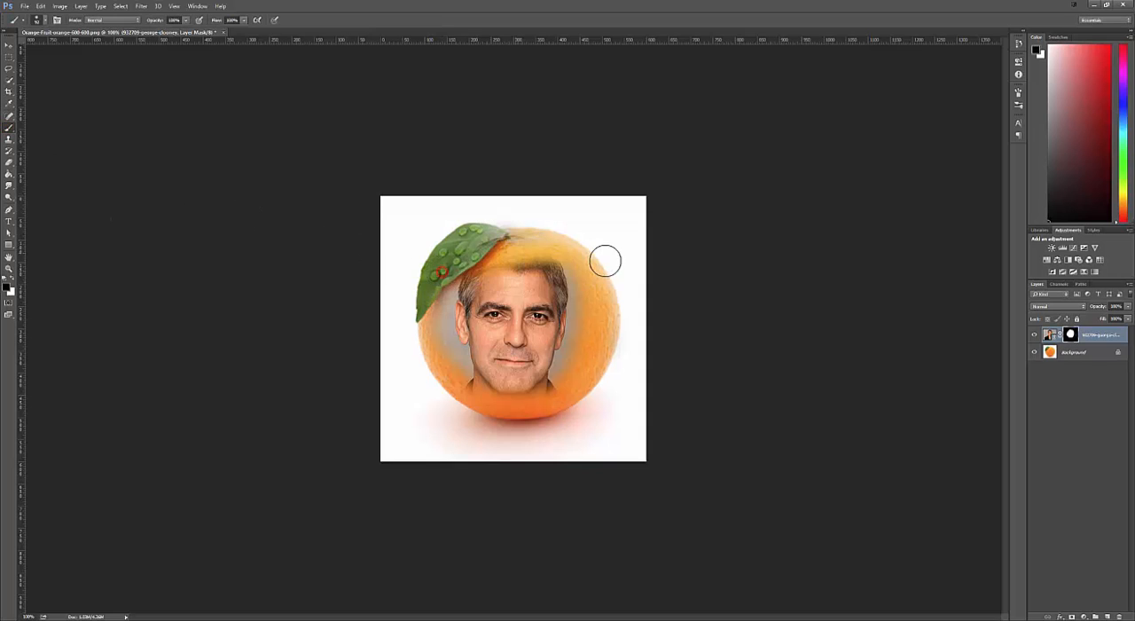
left_click_drag(474, 231, 560, 261)
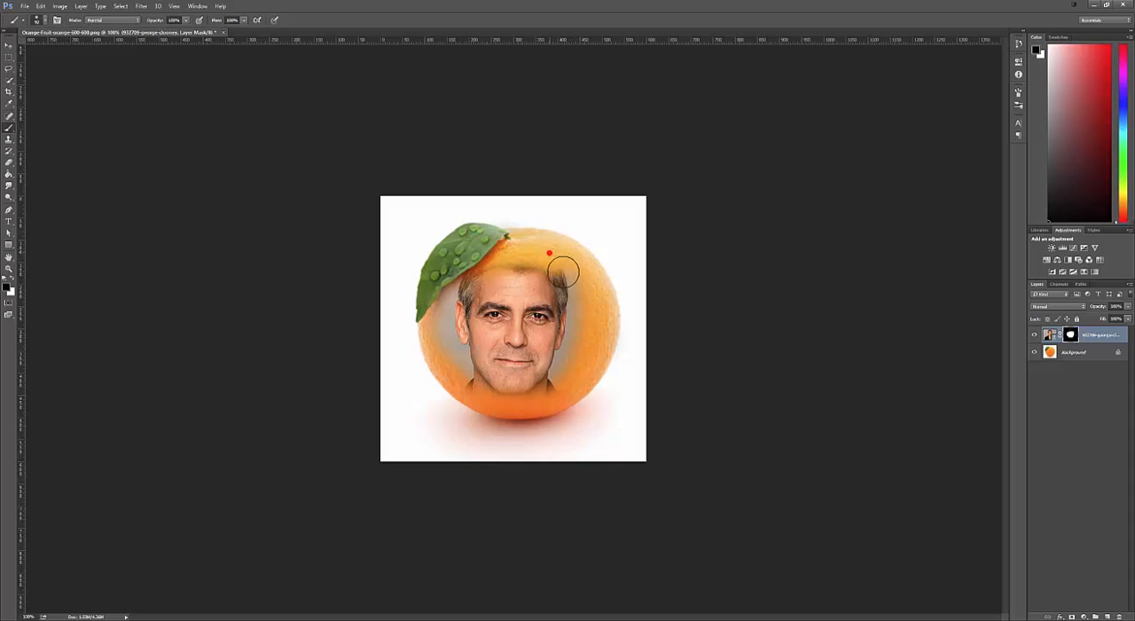
mouse_move(457, 255)
left_mouse_down()
mouse_move(440, 327)
mouse_move(450, 376)
mouse_move(478, 405)
mouse_move(531, 408)
mouse_move(592, 381)
left_mouse_up()
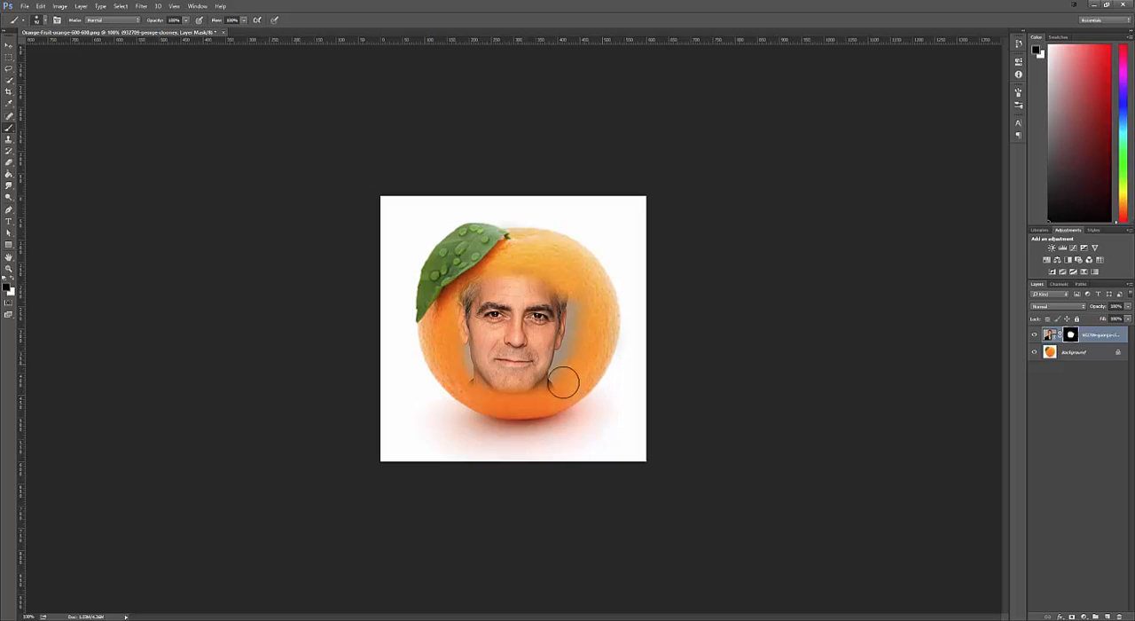
mouse_move(456, 364)
left_mouse_down()
mouse_move(514, 391)
mouse_move(593, 301)
mouse_move(648, 345)
left_mouse_up()
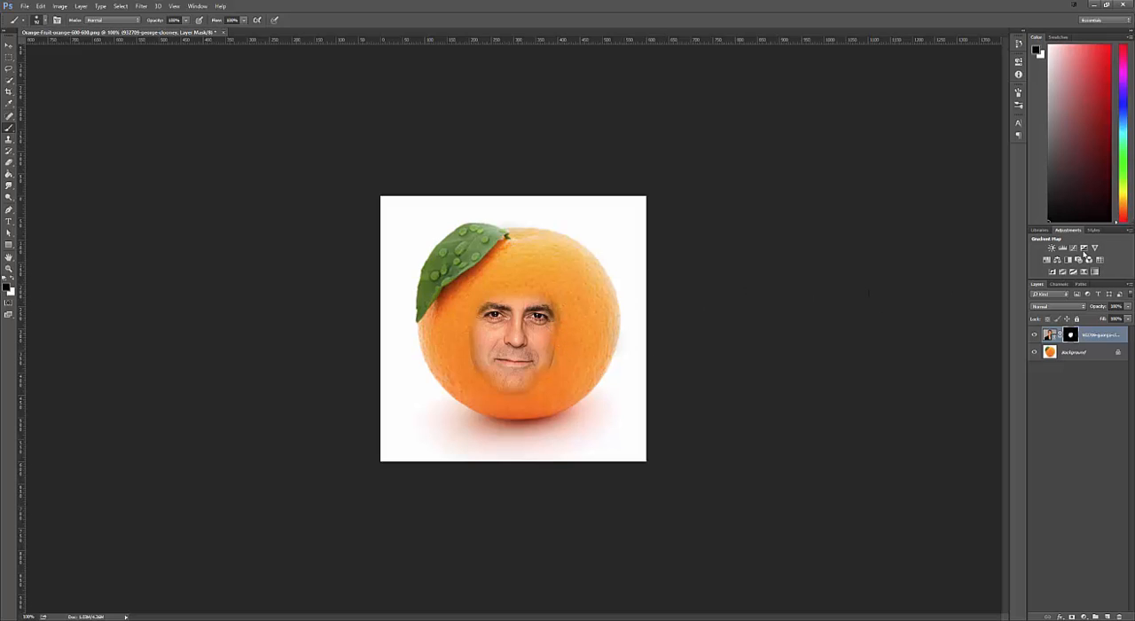
key("ctrl+z")
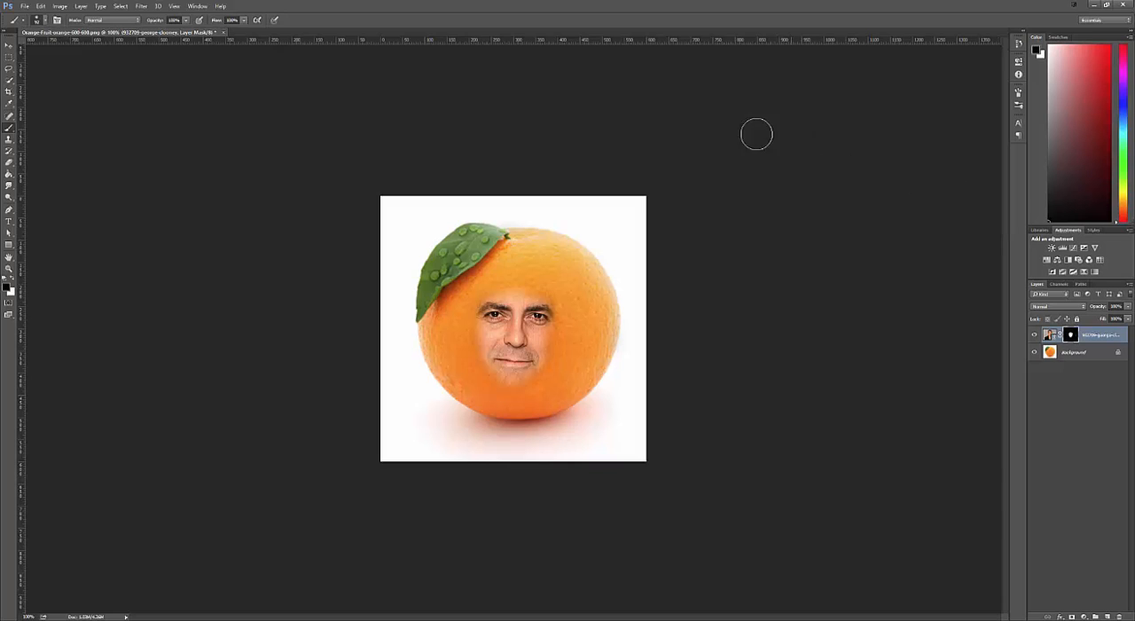
- Add a Hue/Saturation adjustment layer and clip it to the portrait layer with a clipping mask
left_click(196, 6)
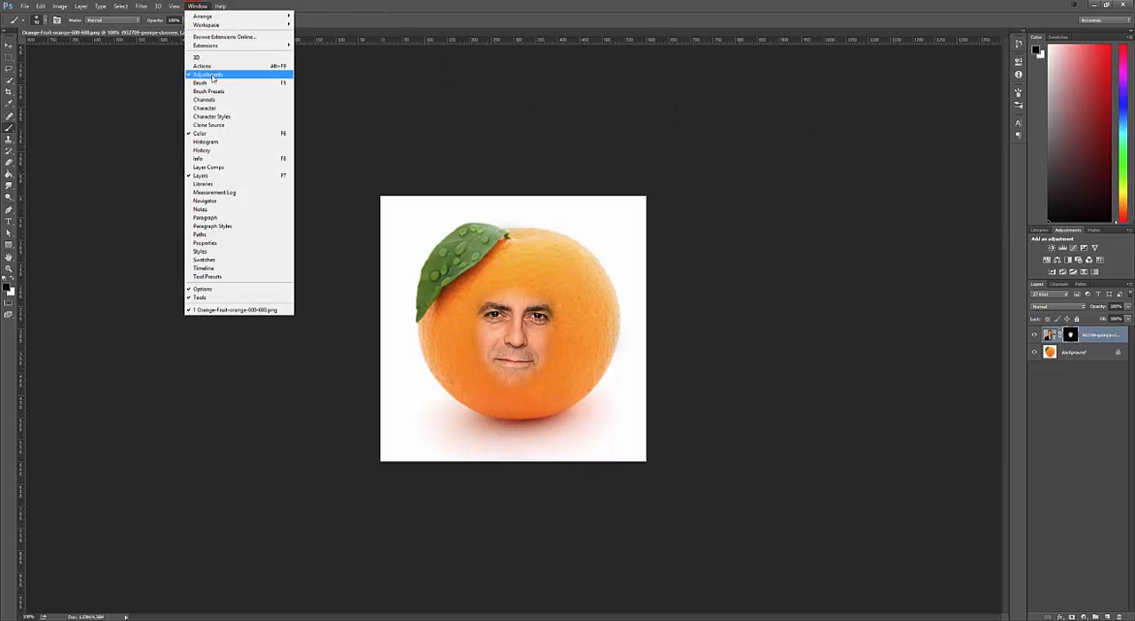
left_click(641, 266)
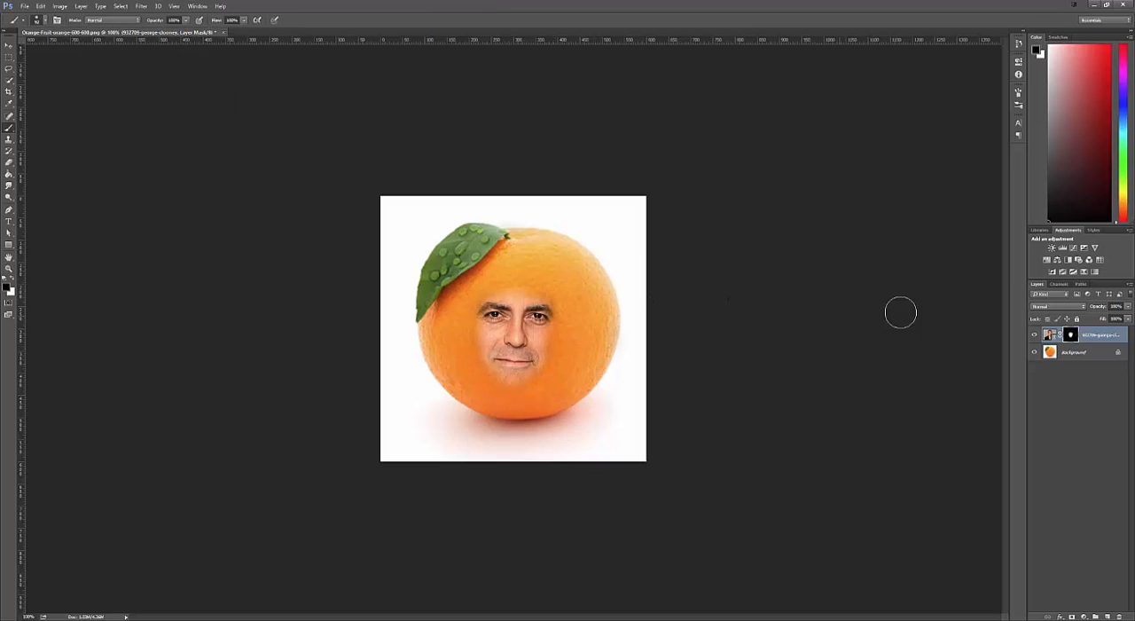
left_click(1047, 259)
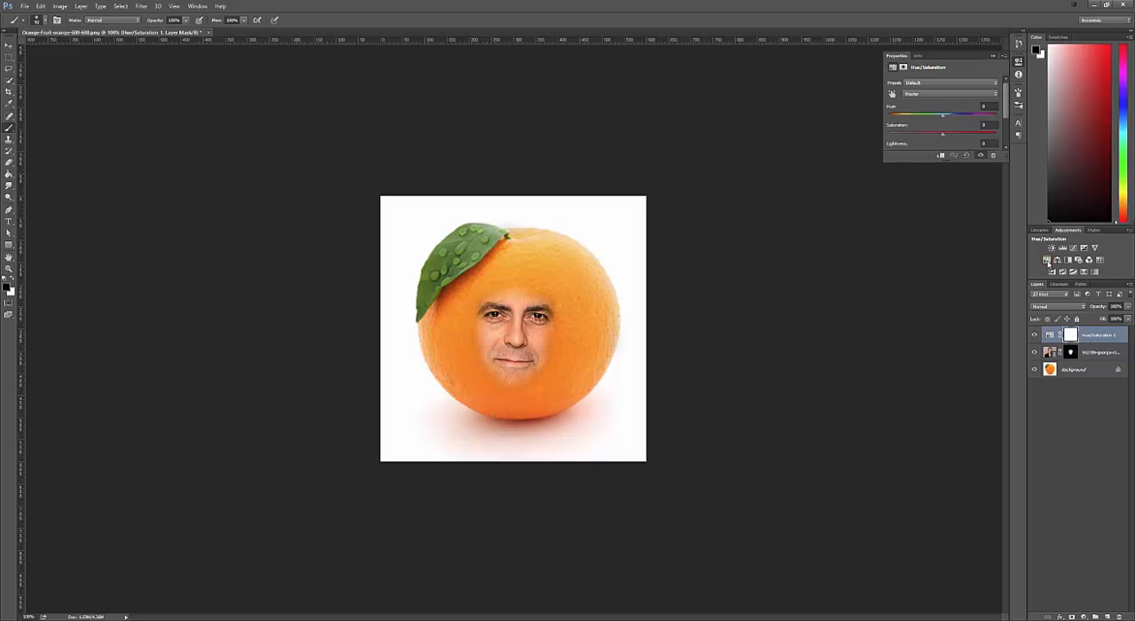
right_click(1103, 334)
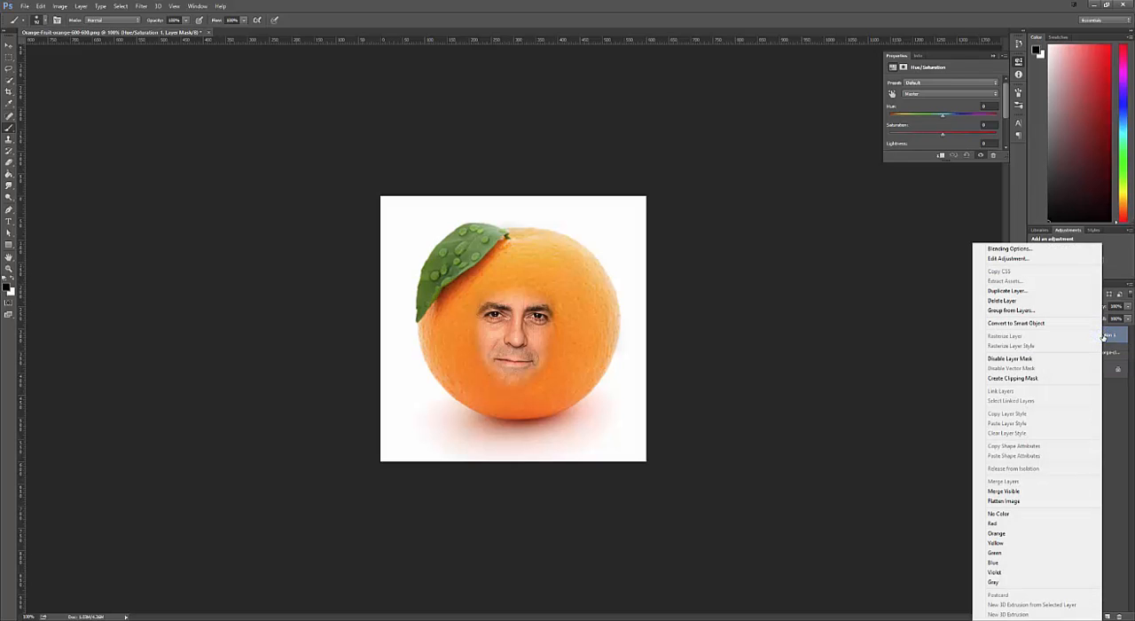
left_click(1048, 379)
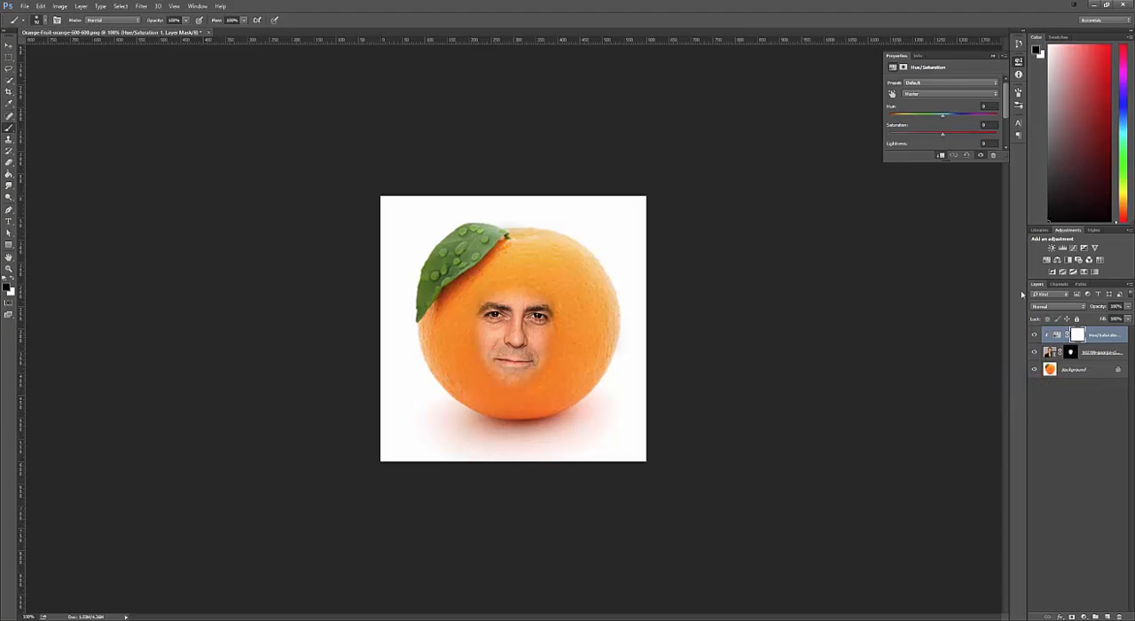
- Turn on Colorize for the Hue/Saturation layer and tint the face orange, with saturation about 71 and lightness about -12
scroll(1006, 113, "down", 3)
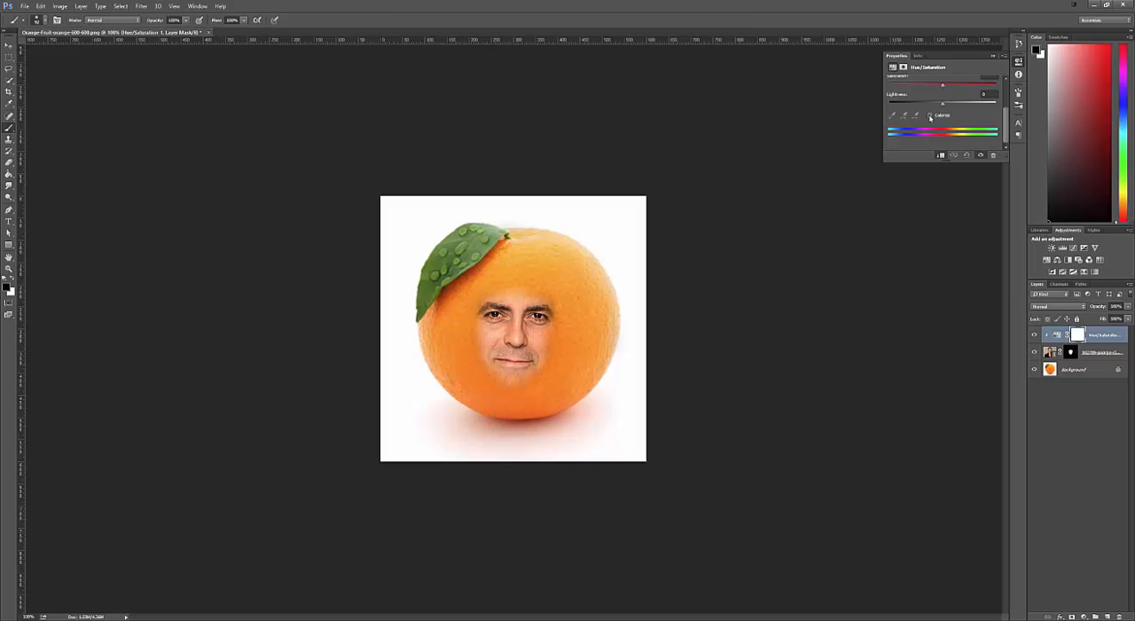
left_click(929, 116)
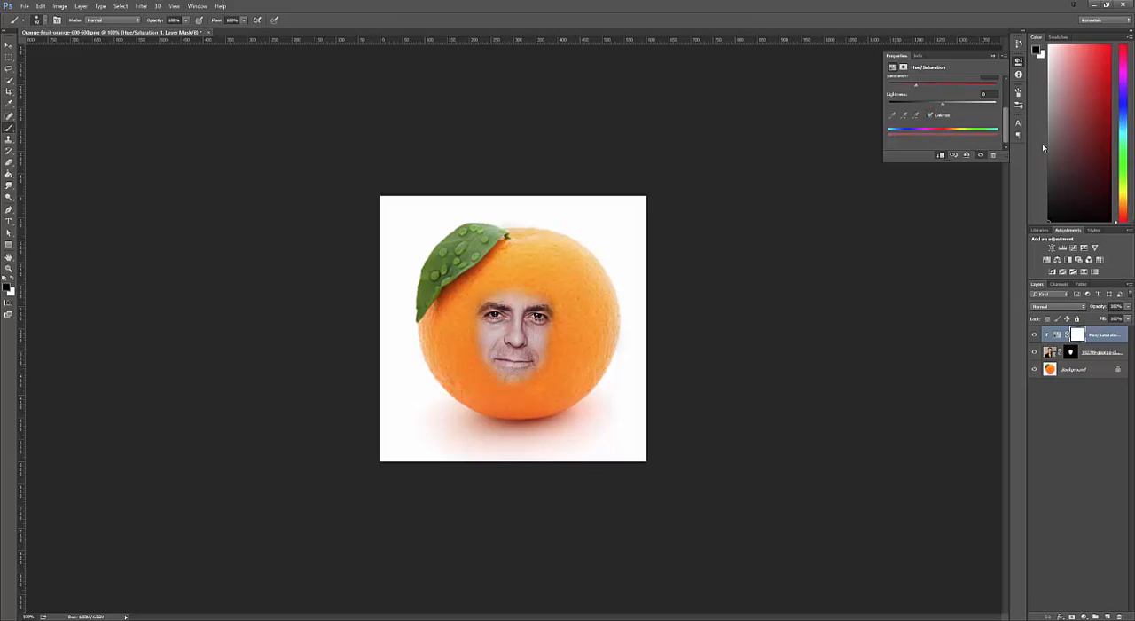
left_click_drag(1007, 132, 1008, 99)
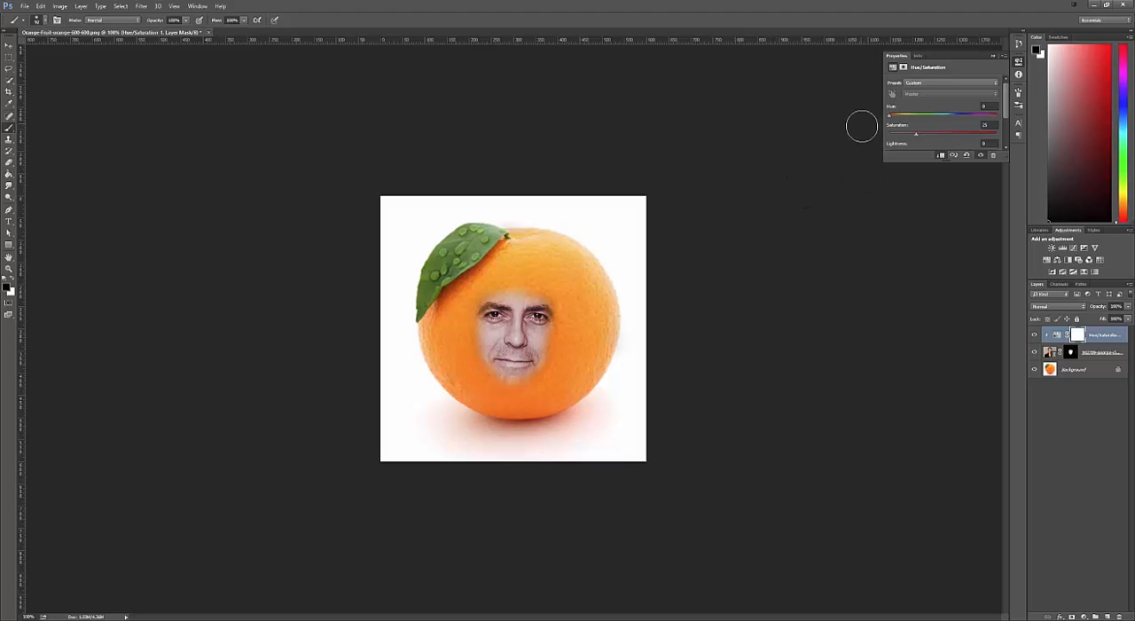
mouse_move(888, 117)
left_mouse_down()
mouse_move(912, 116)
mouse_move(889, 114)
left_mouse_up()
left_click_drag(889, 116, 959, 136)
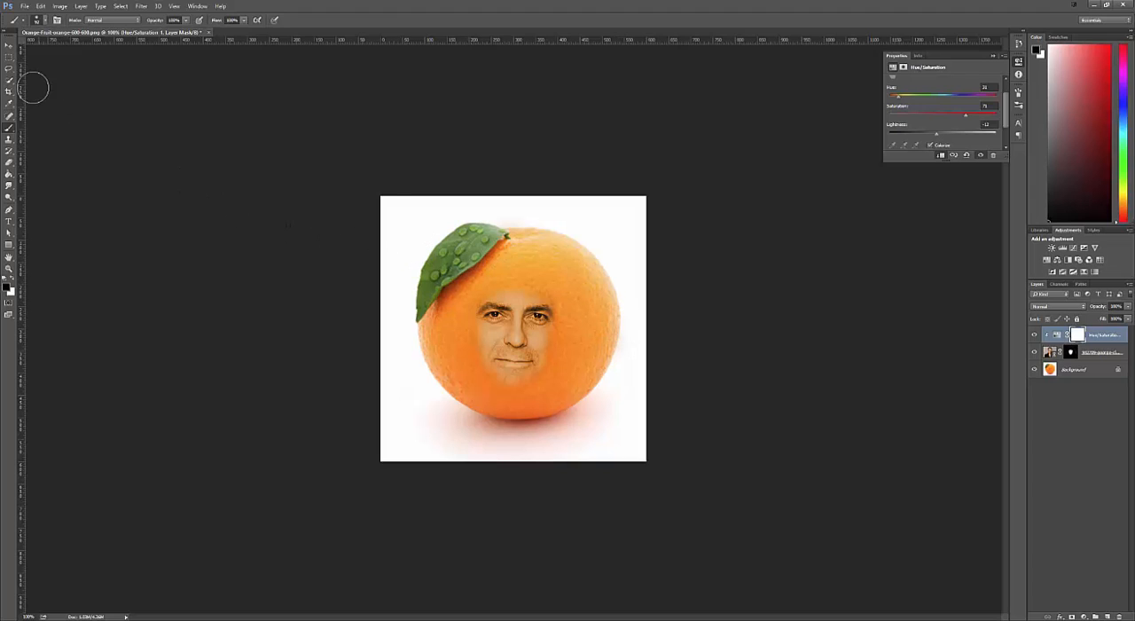
- Enlarge the portrait layer proportionally to about 137%, center the face on the orange, and rotate it about 0.27 degrees
left_click(9, 46)
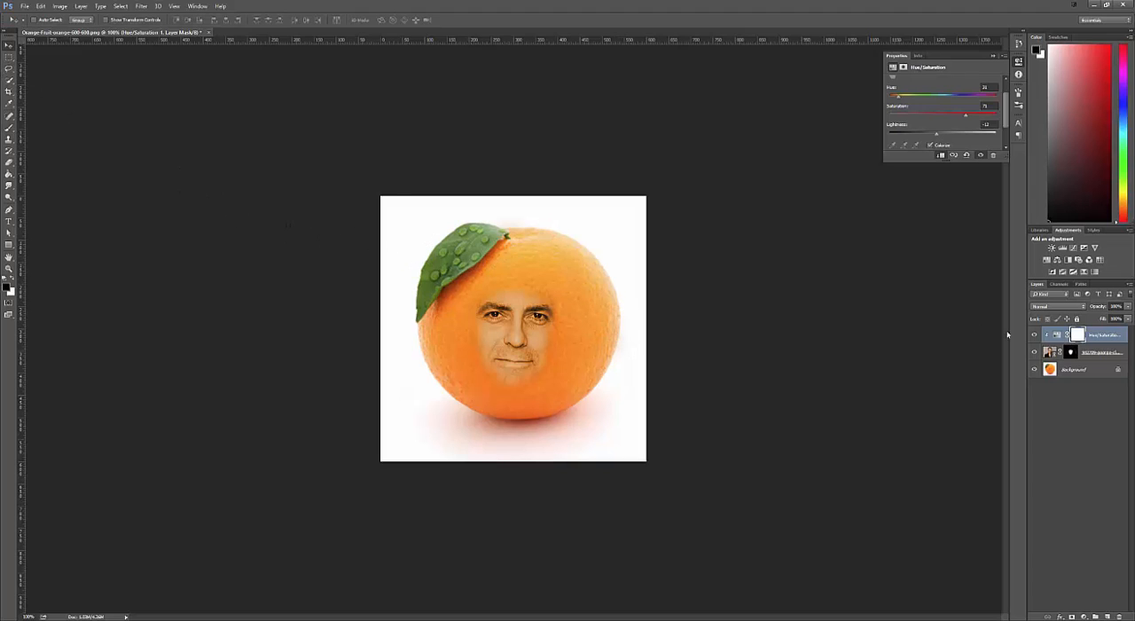
left_click(1100, 353)
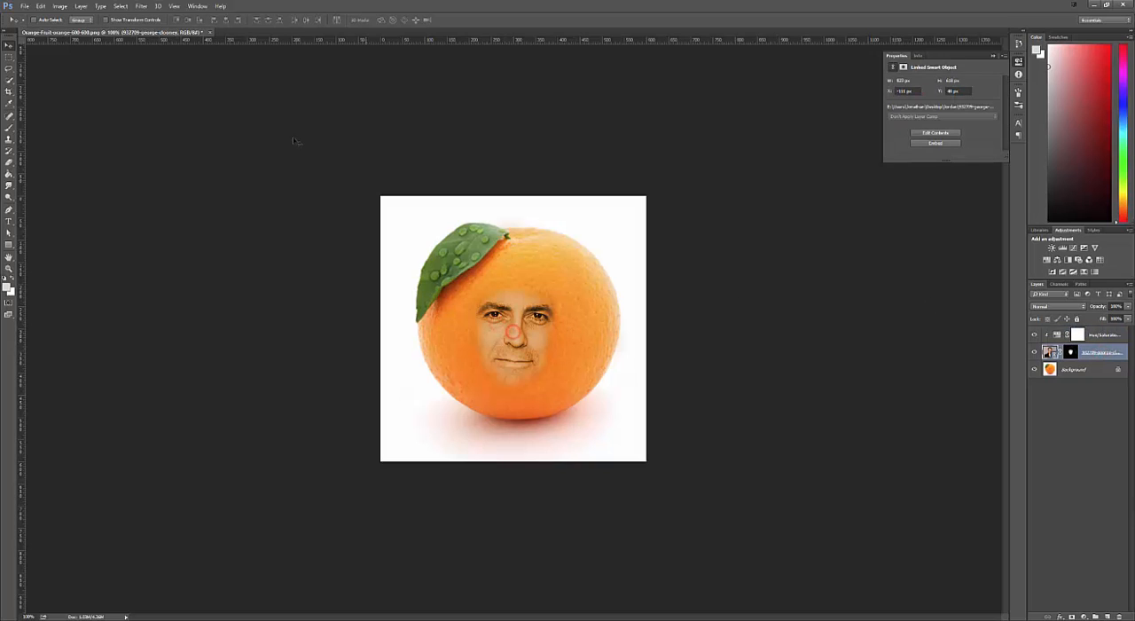
left_click_drag(522, 326, 521, 319)
key("ctrl+t")
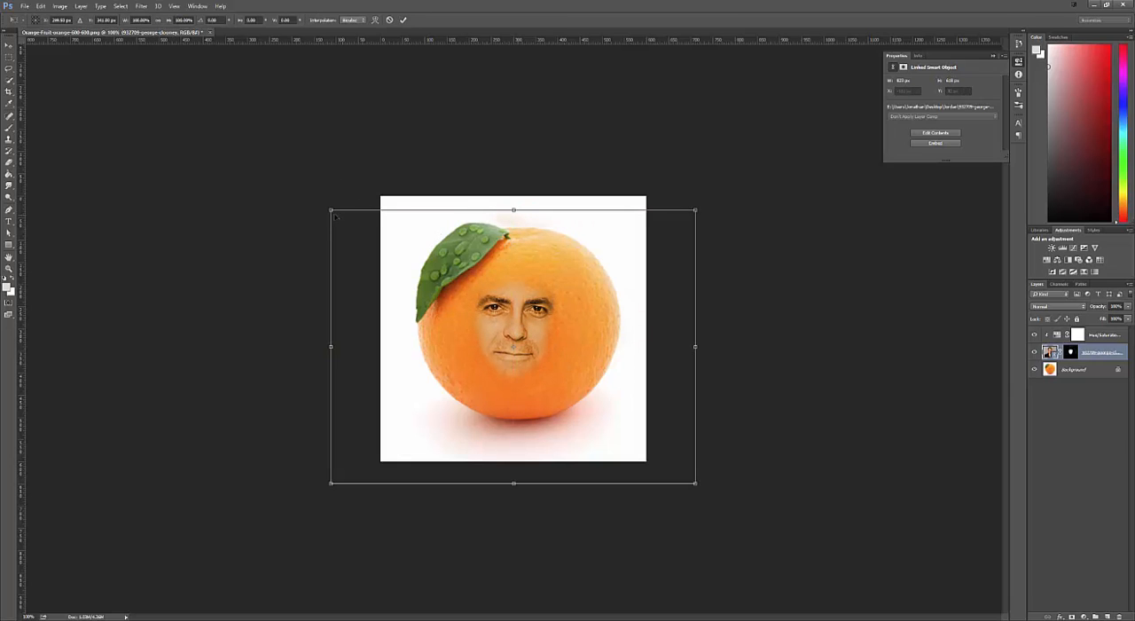
left_click_drag(330, 210, 253, 151)
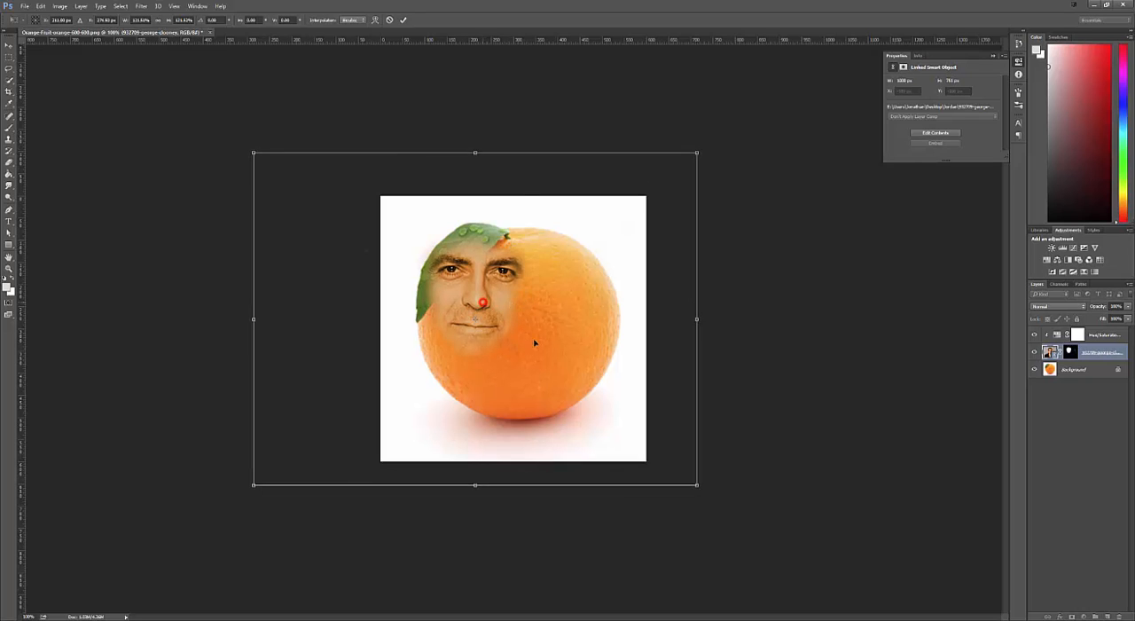
left_click_drag(482, 303, 537, 336)
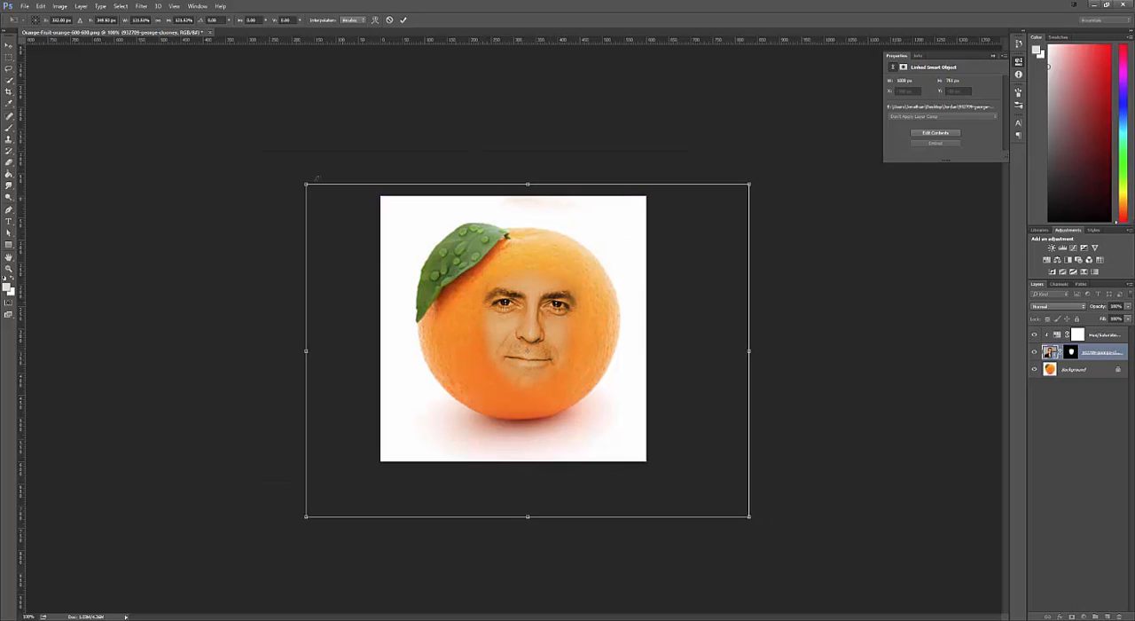
left_click_drag(305, 185, 233, 130)
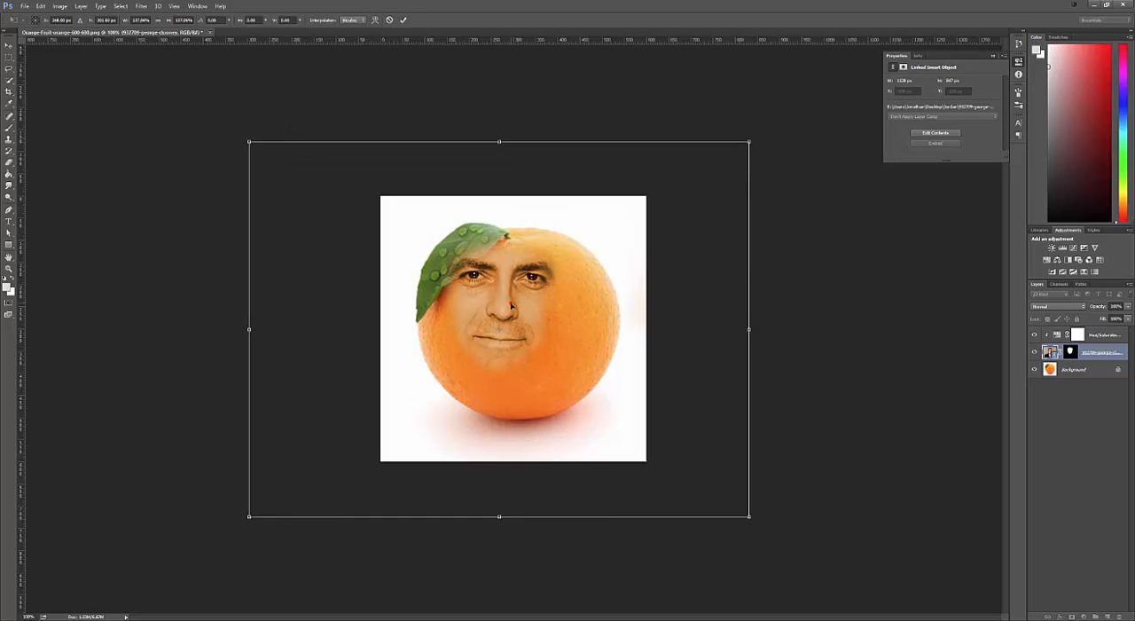
left_click_drag(511, 305, 532, 331)
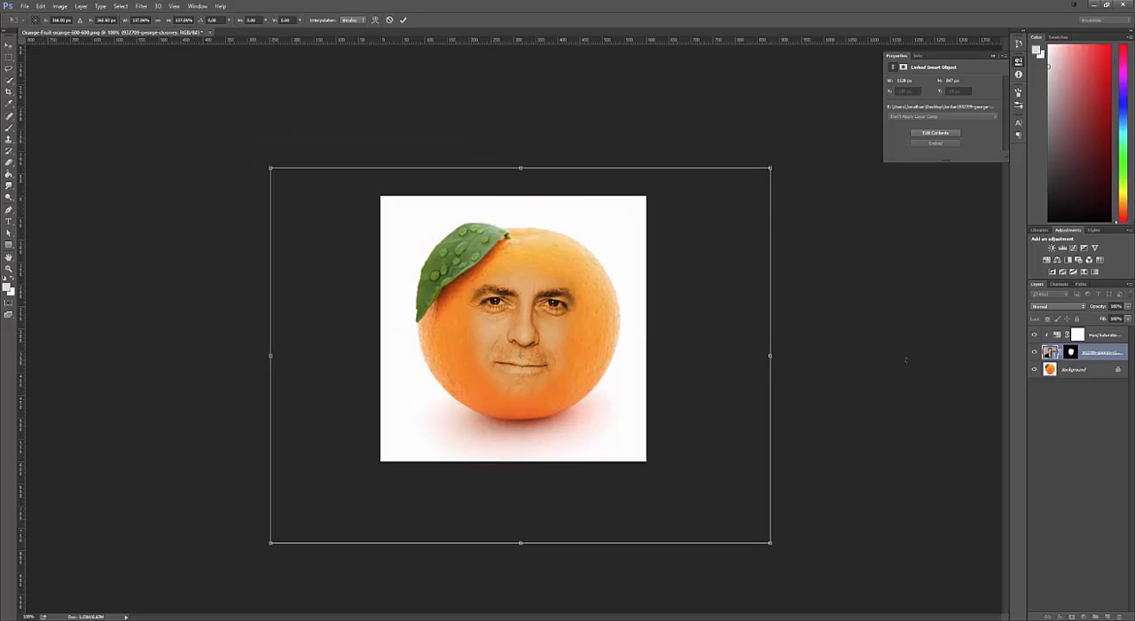
left_click_drag(906, 359, 905, 360)
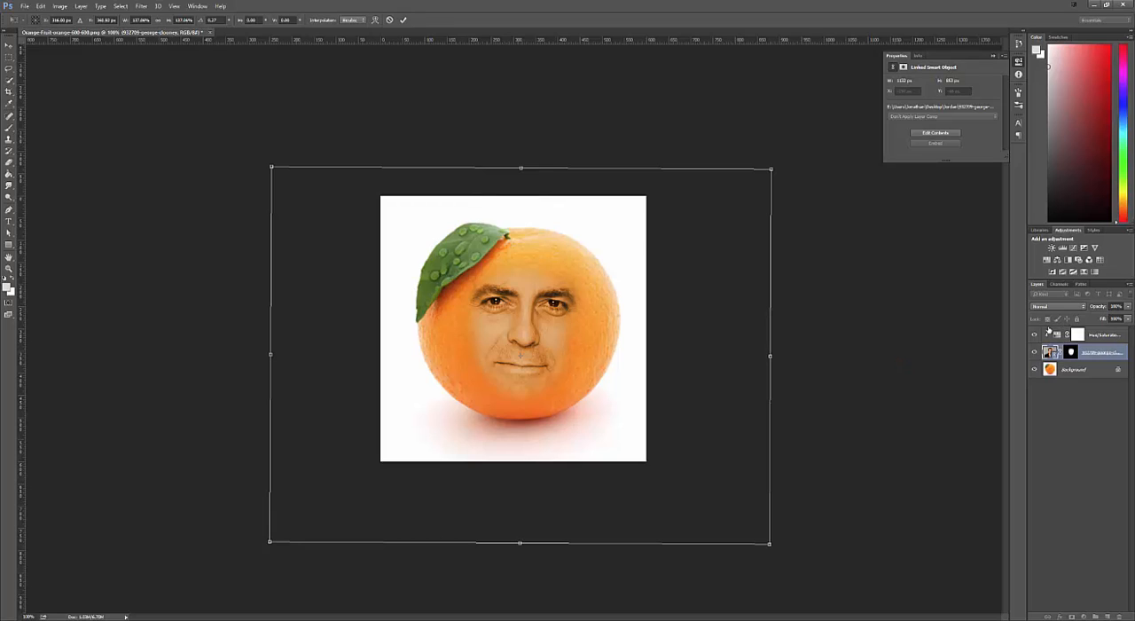
key("Return")
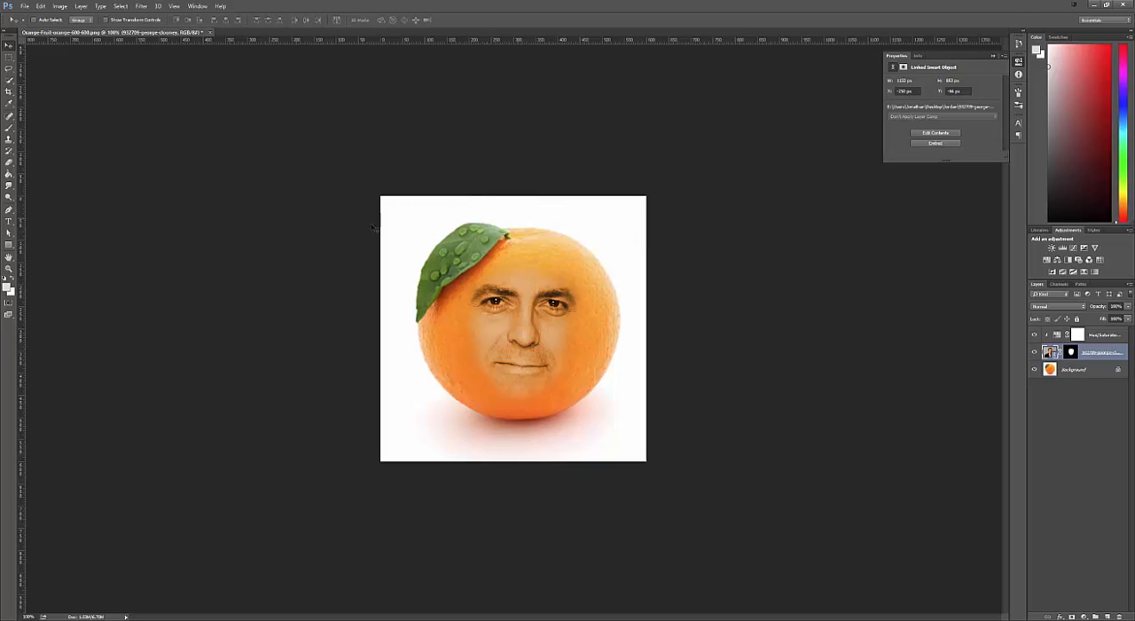
- Target the portrait layer's mask for painting with the Brush tool in black
left_click(10, 130)
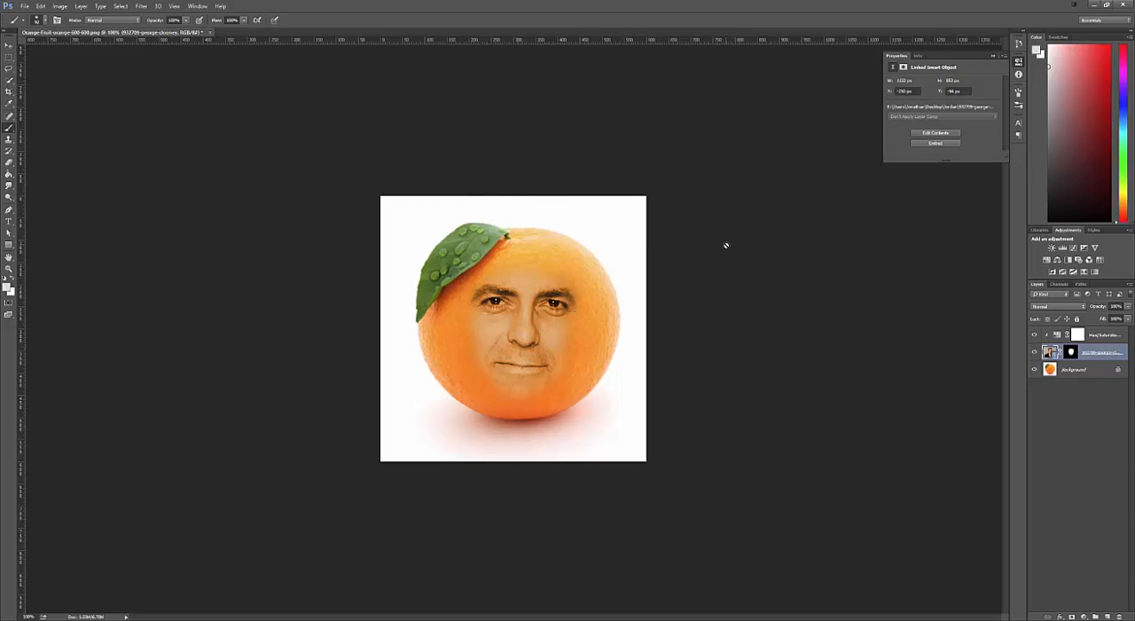
left_click(1071, 352)
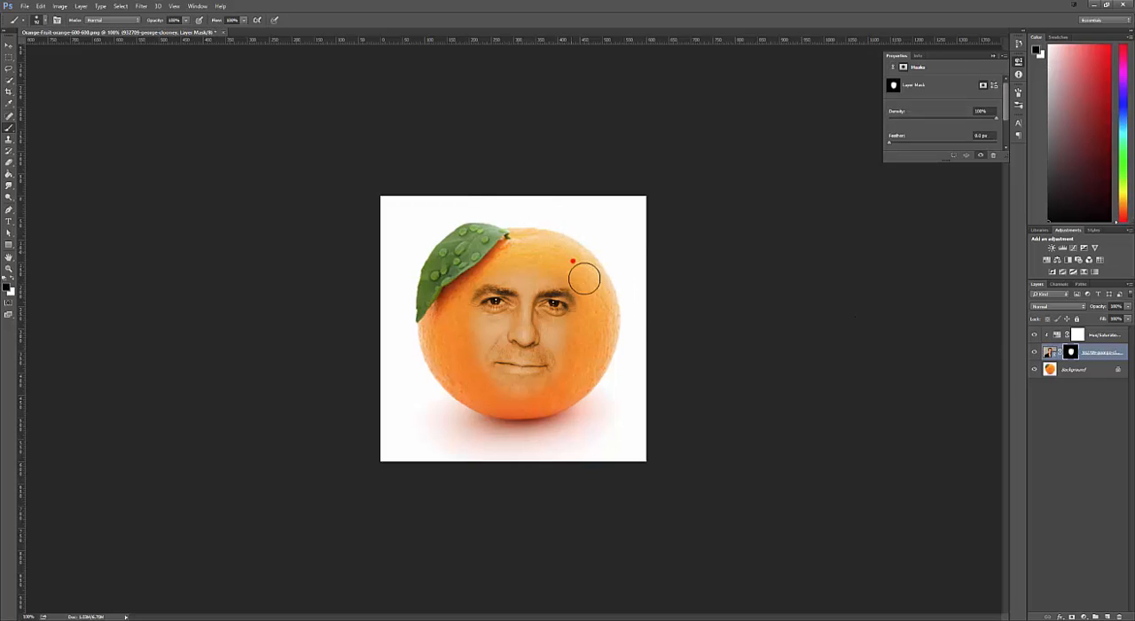